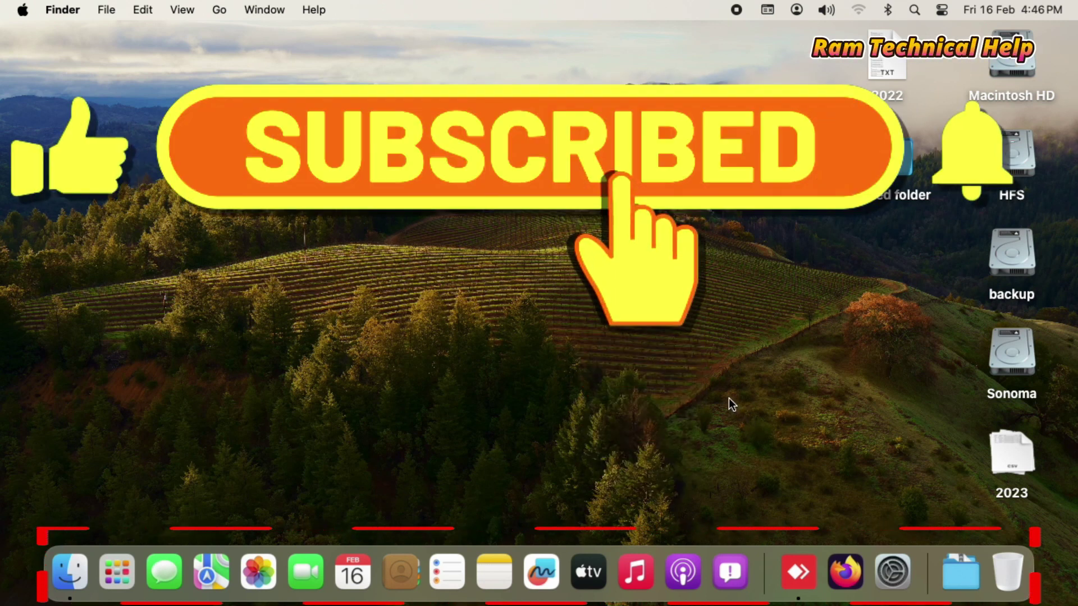
Launch Firefox from its Dock icon so a New Tab window opens
right_click(842, 572)
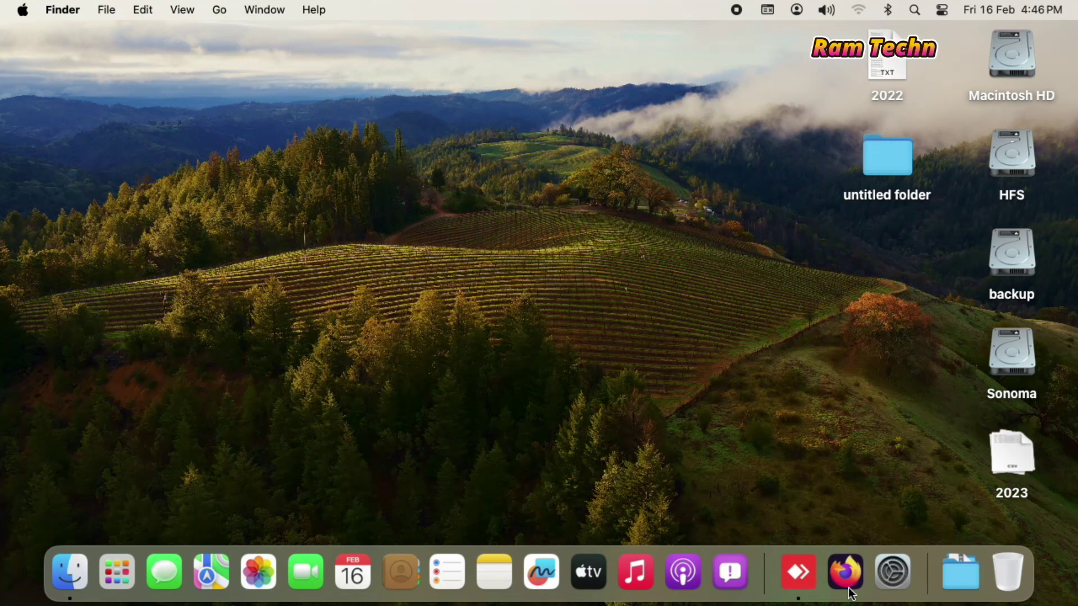
click(848, 569)
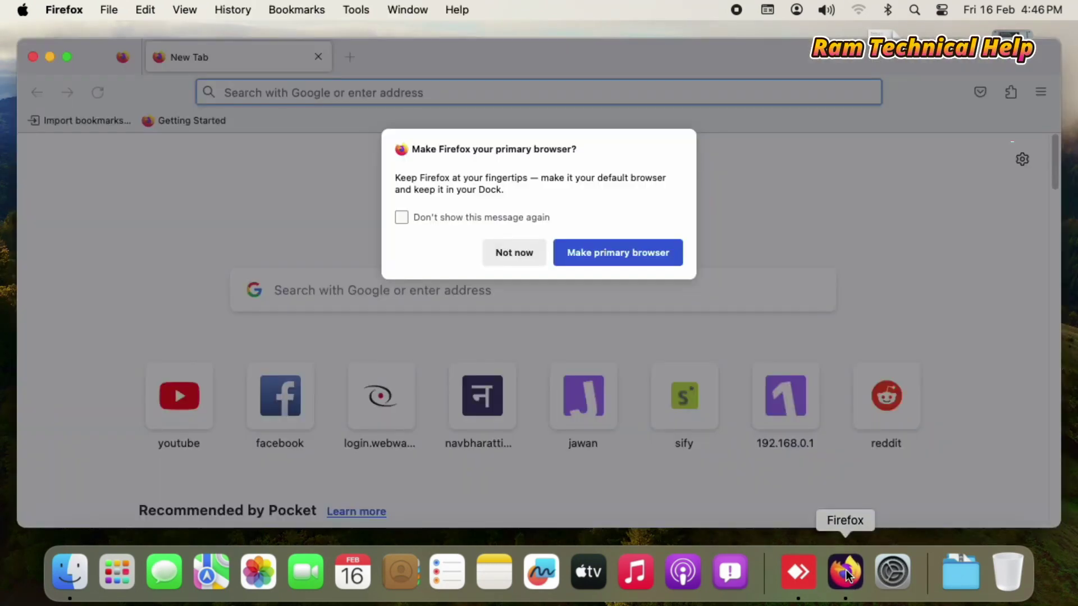
Decline the default-browser prompt, minimize the window, and quit Firefox from the Dock
click(528, 262)
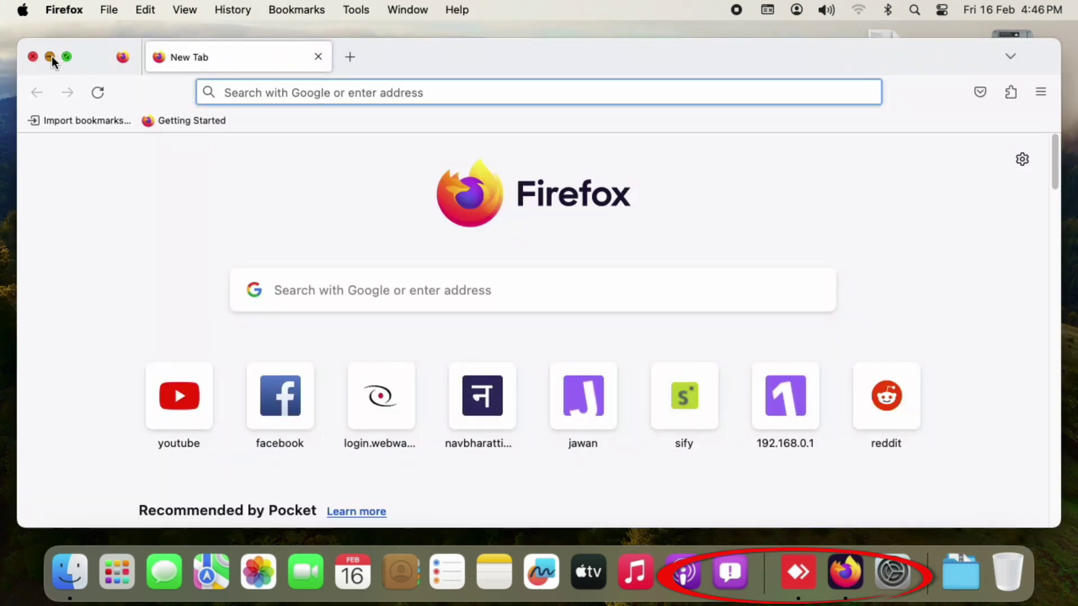
click(50, 56)
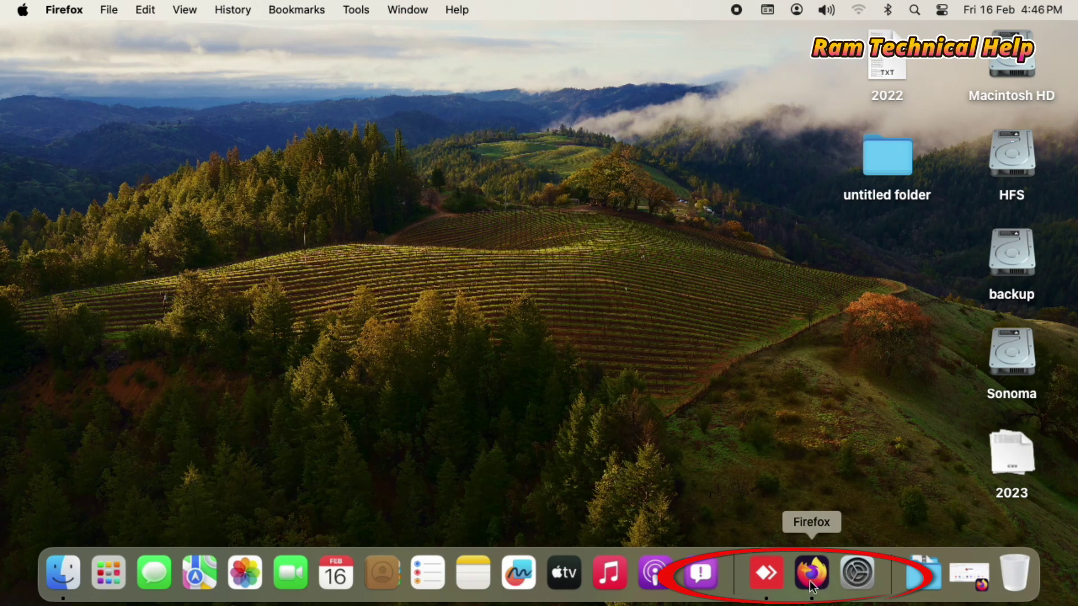
right_click(806, 583)
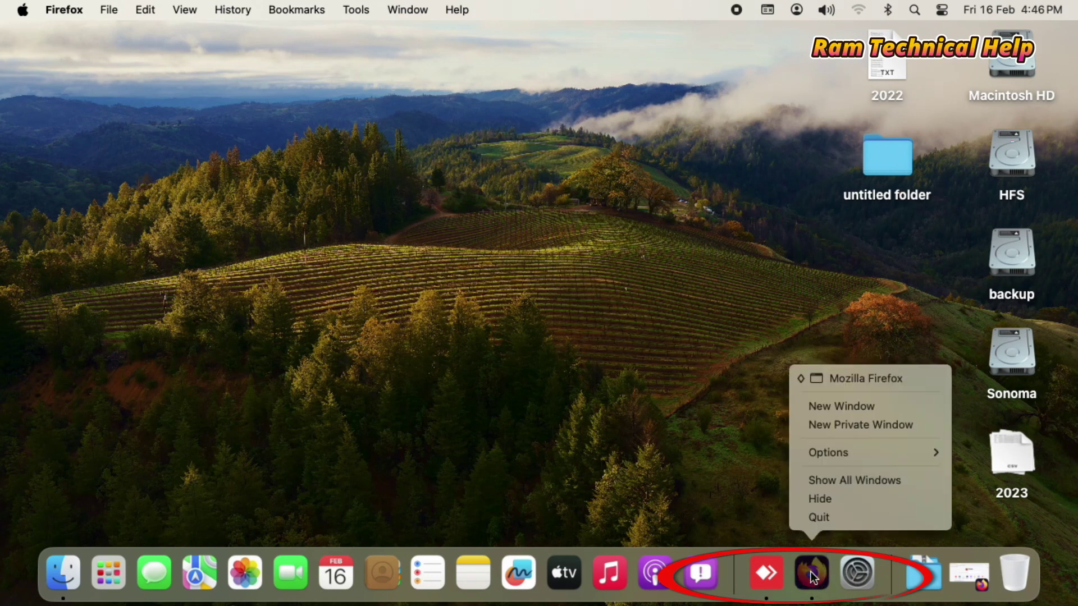
click(817, 522)
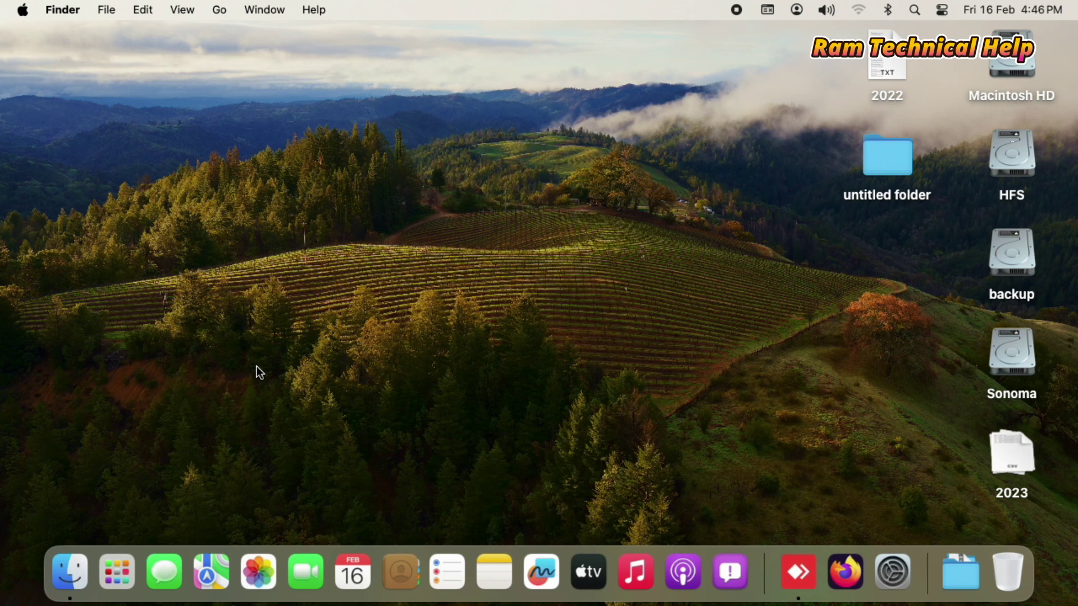
Open a Finder window on Applications, collapse Utilities, and select Firefox
click(68, 572)
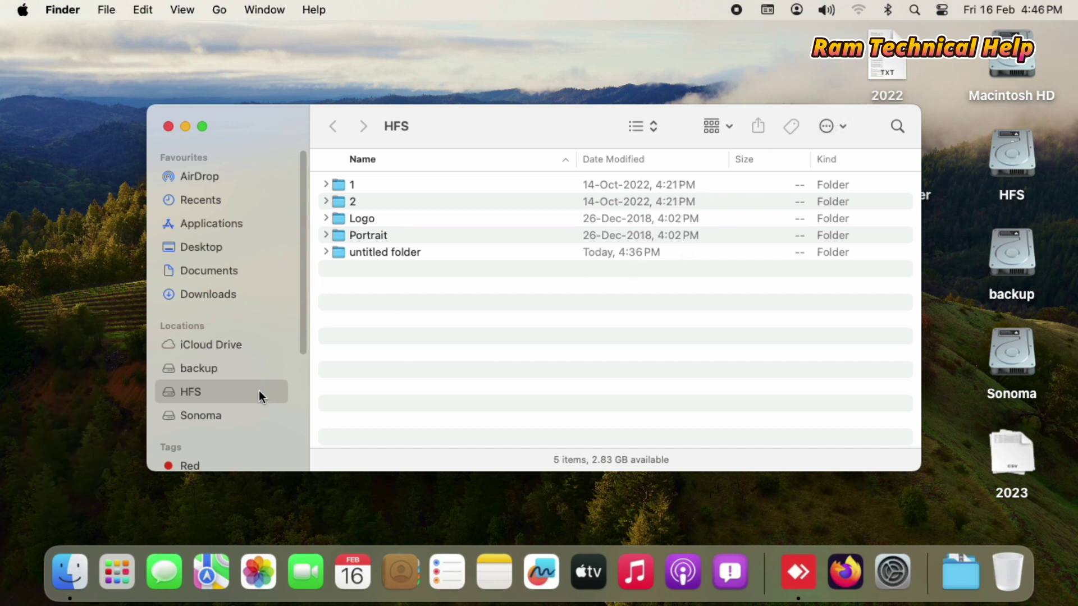
click(229, 225)
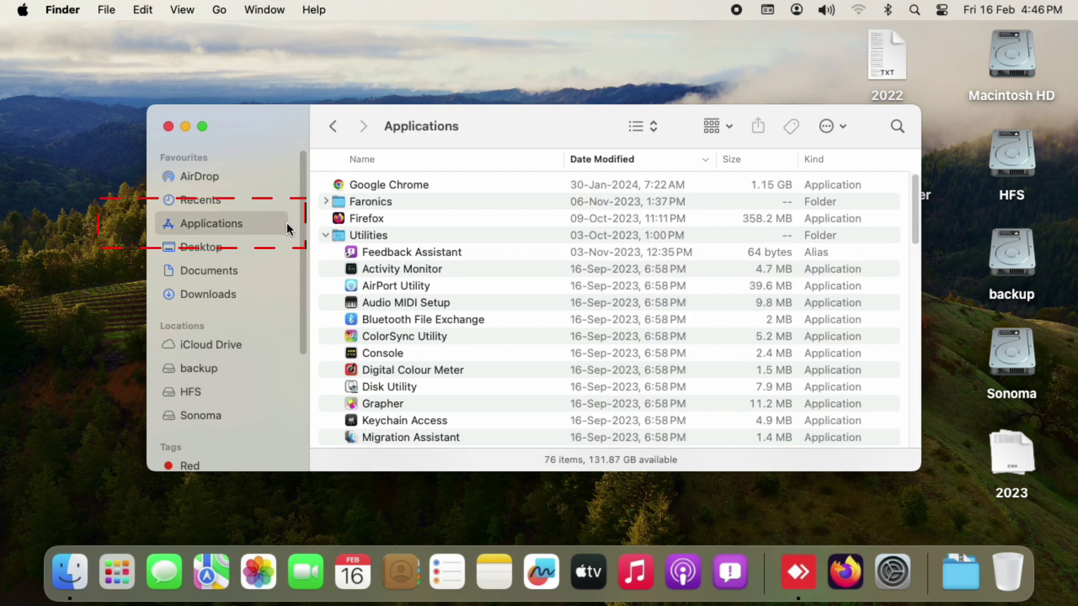
click(324, 236)
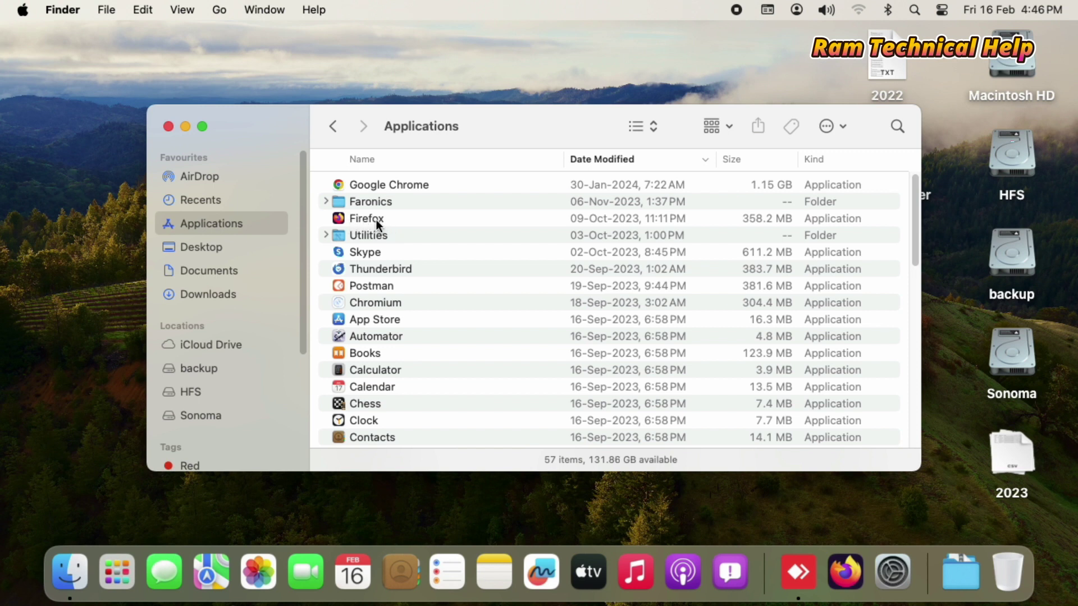
click(360, 219)
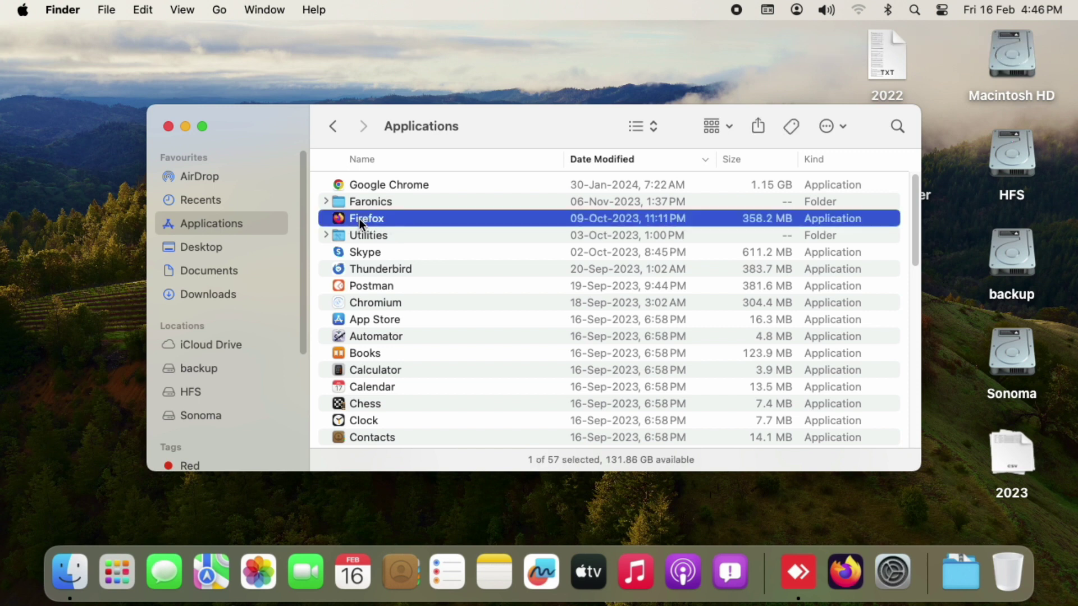
Move Firefox to the Bin, authorizing with the administrator password
right_click(360, 219)
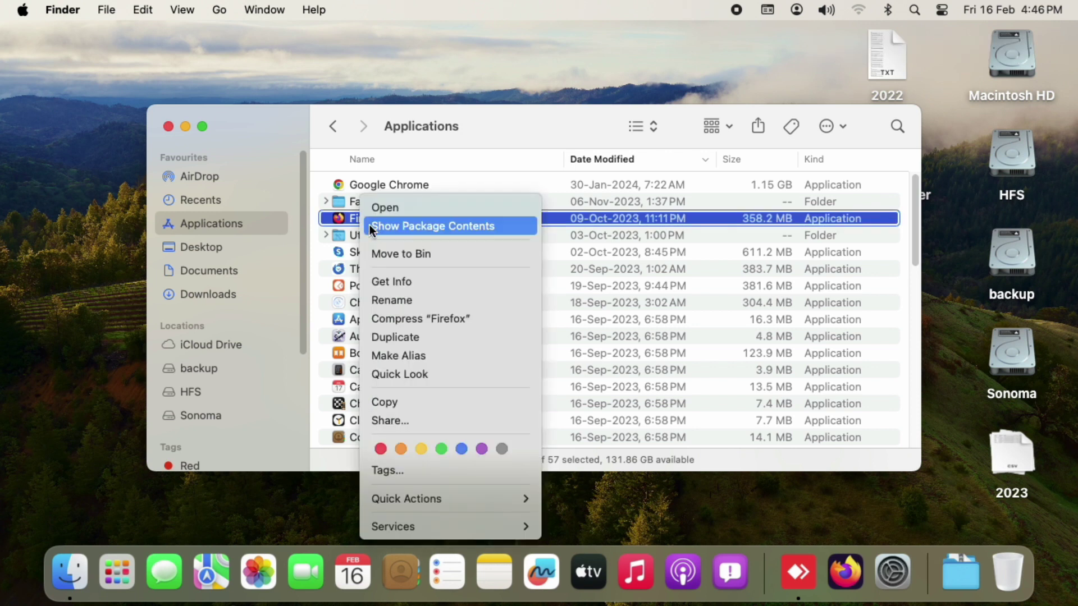
click(396, 255)
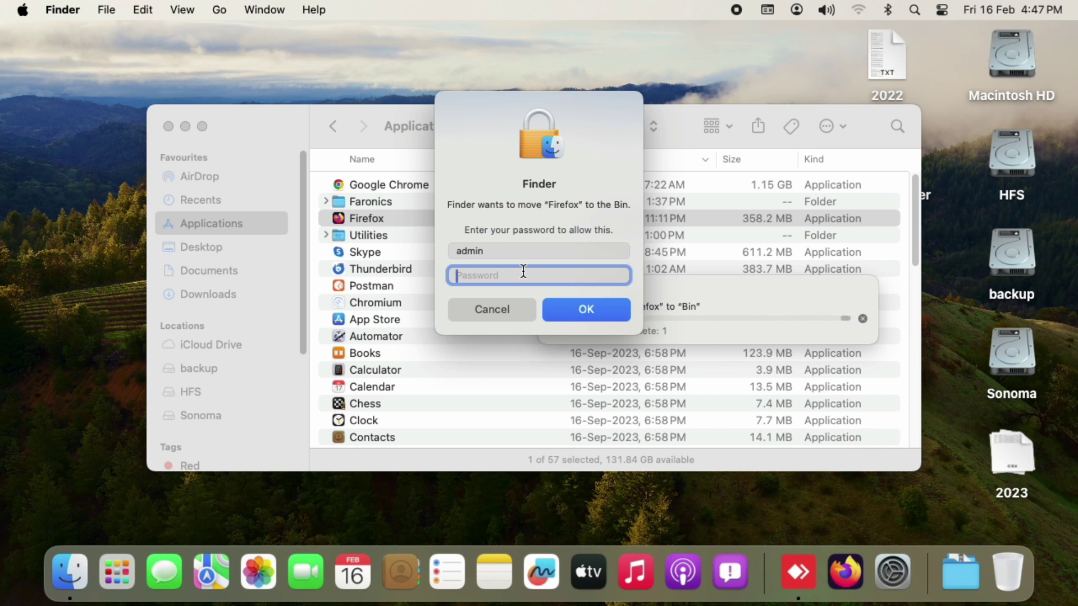
text(admin)
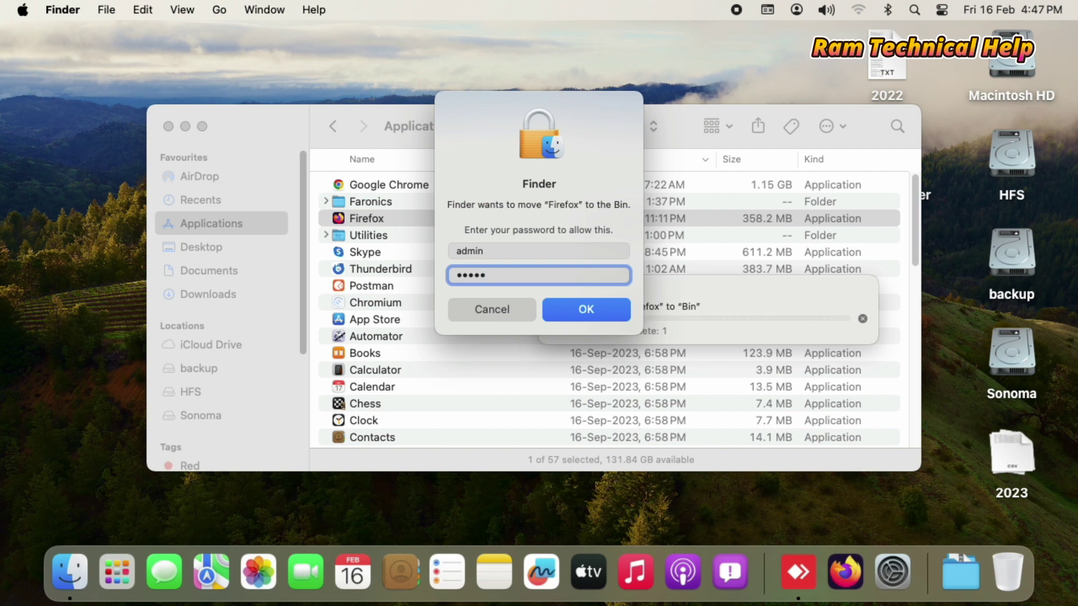
click(591, 314)
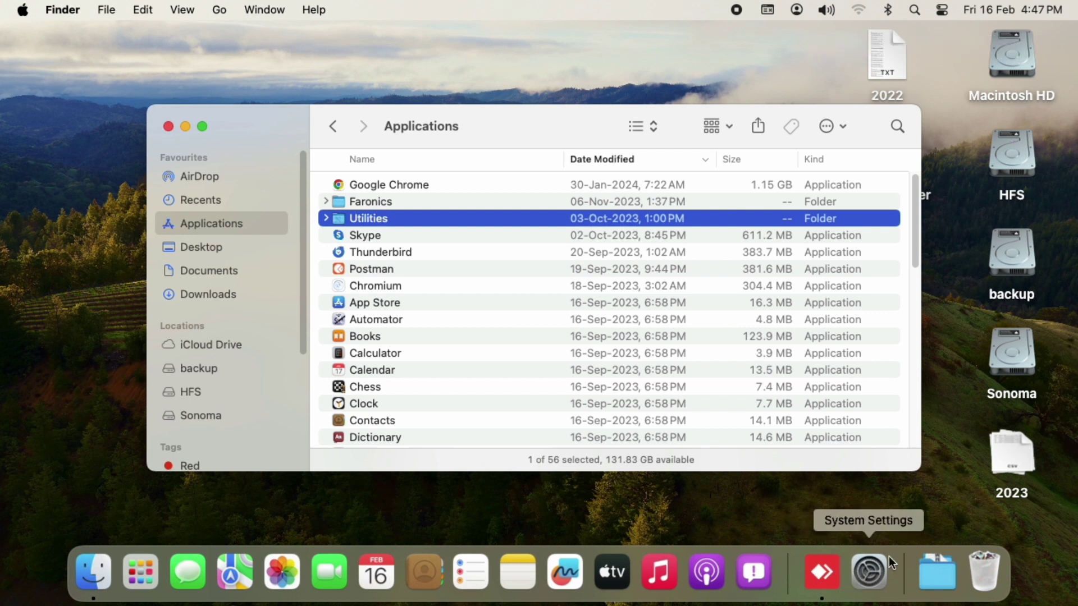
Permanently empty the Bin from the Dock and close the Applications window
right_click(991, 565)
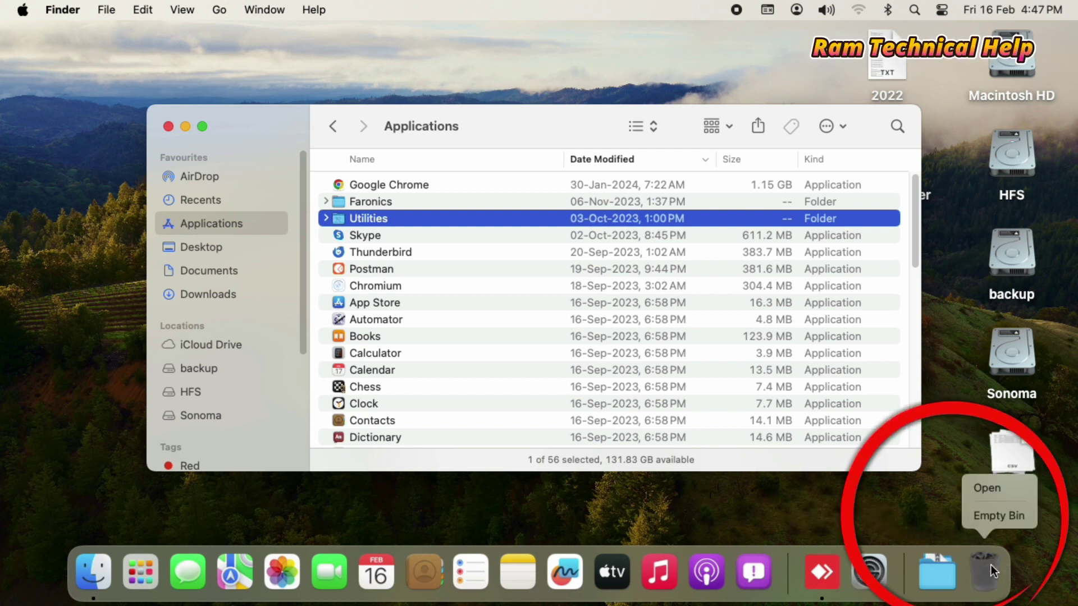
click(1008, 520)
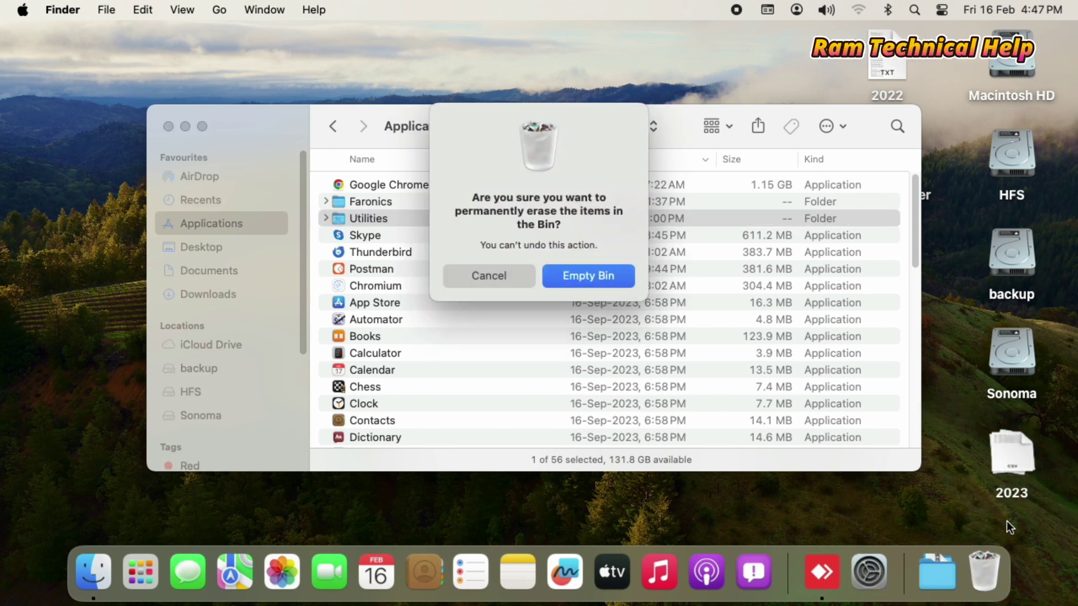
click(591, 280)
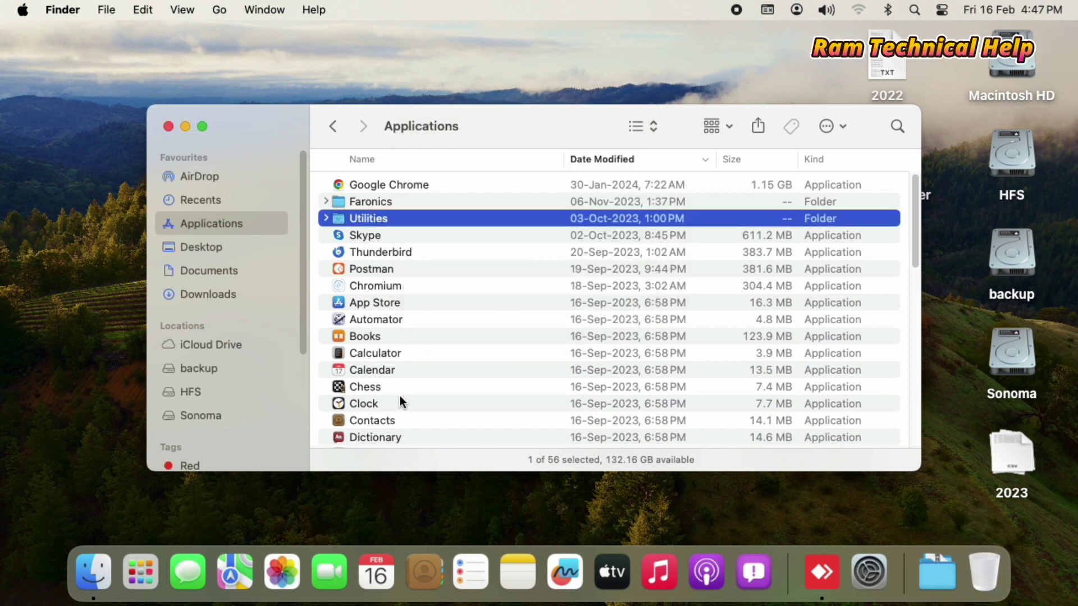
scroll(400, 397, down, 3)
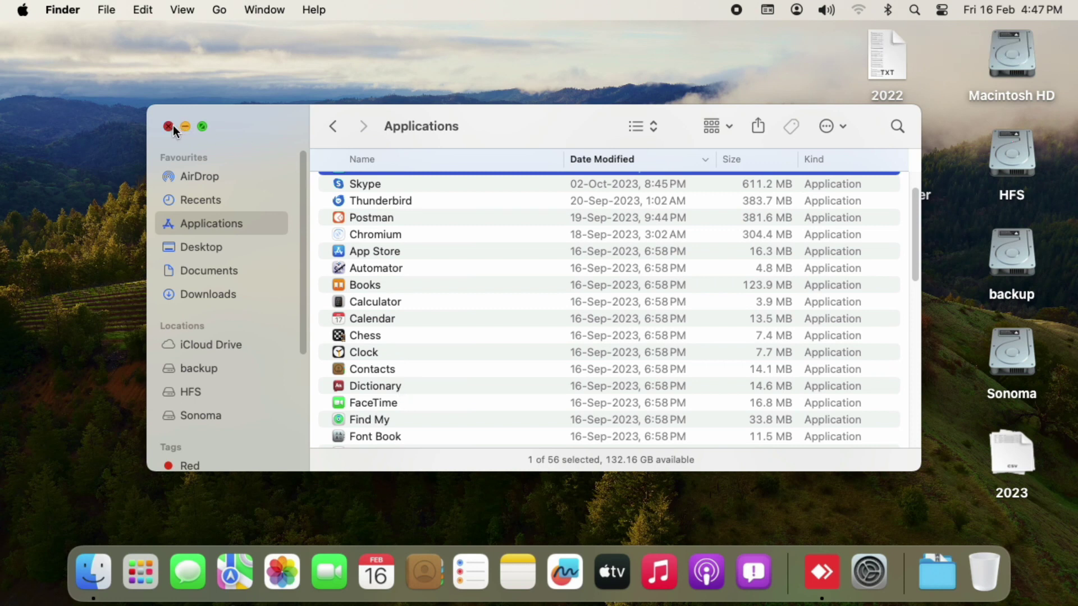
click(171, 126)
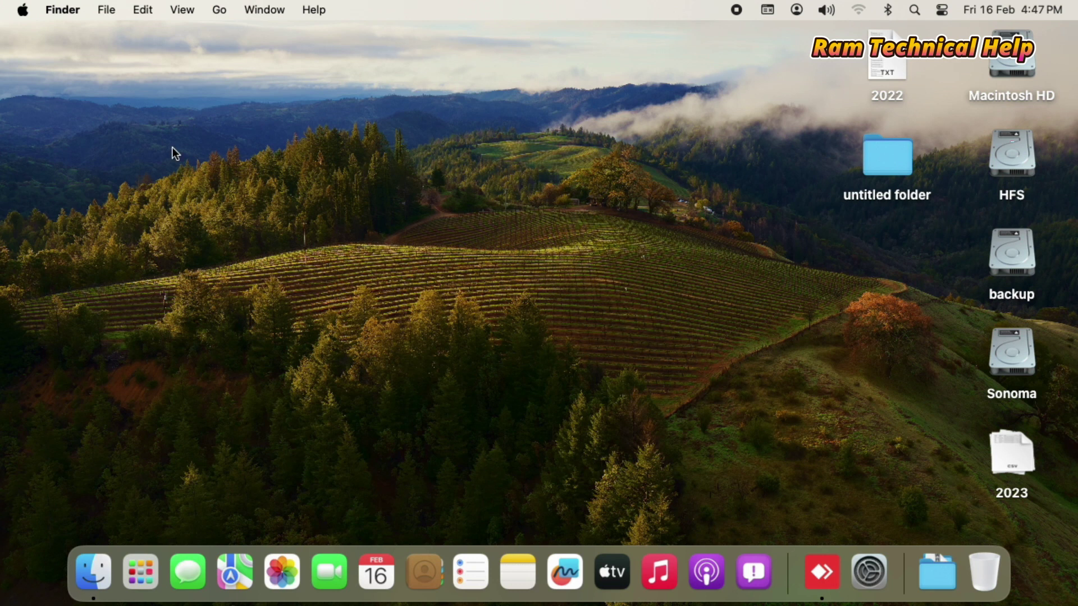
Open System Settings from the Apple menu and go to General > Storage
click(23, 12)
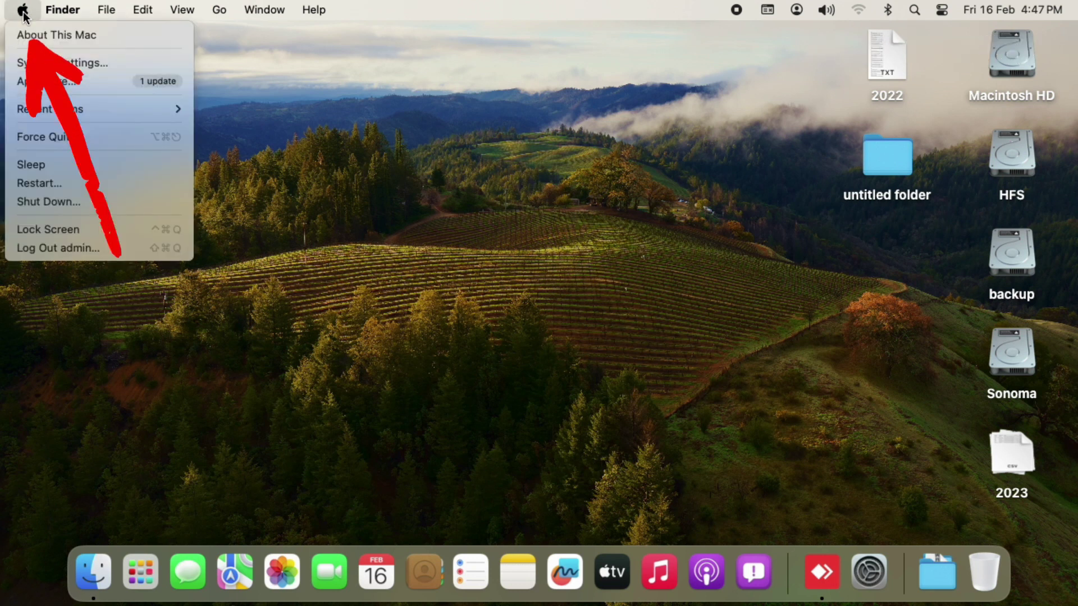
click(59, 66)
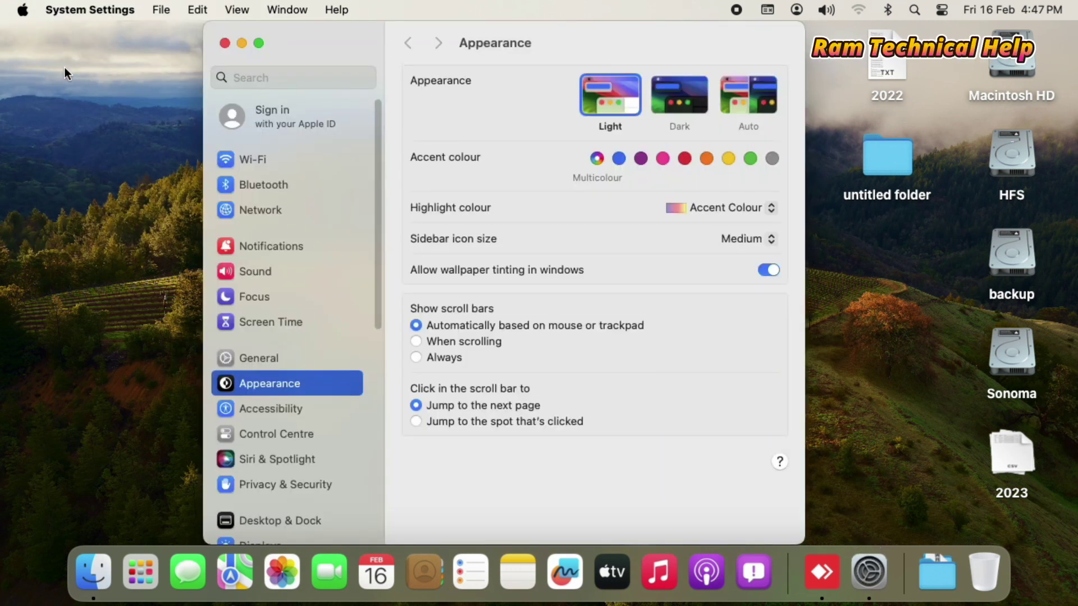
click(253, 360)
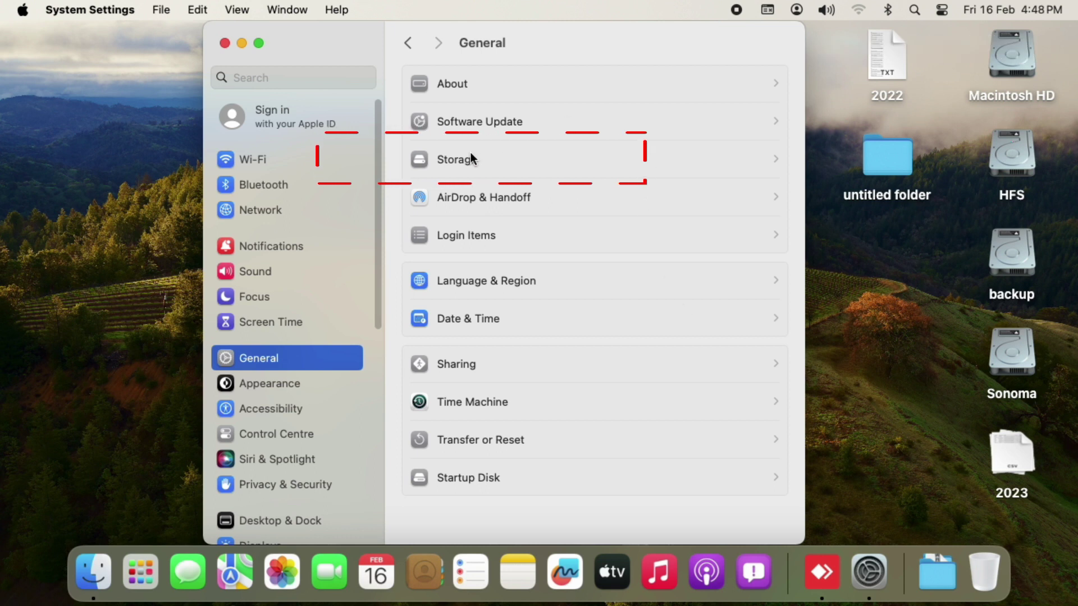
click(436, 160)
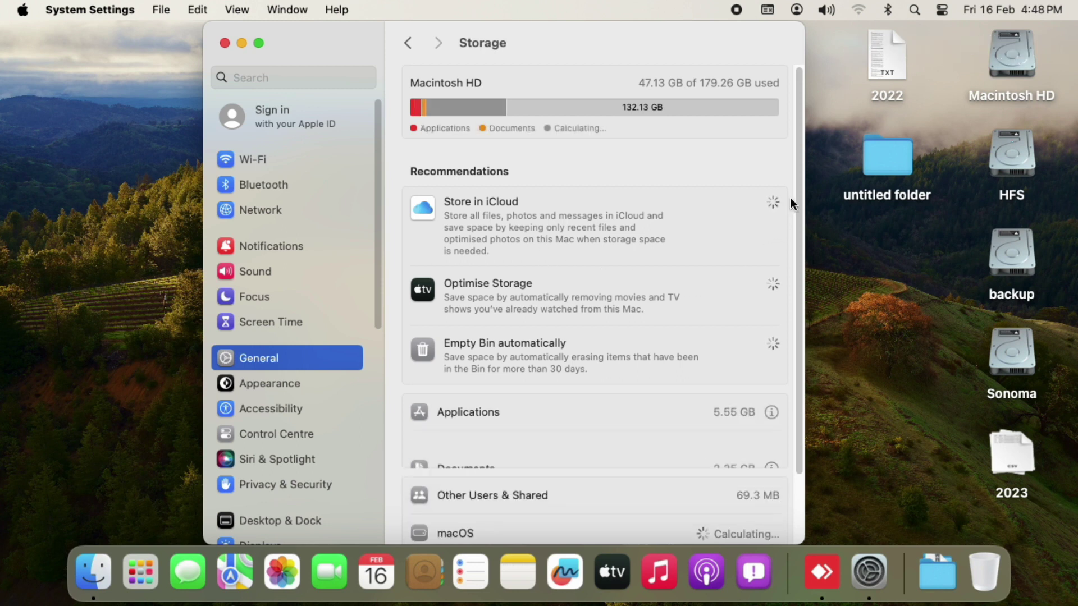
Delete 4K Video Downloader from the Applications storage list and return to Storage
drag(797, 166, 798, 289)
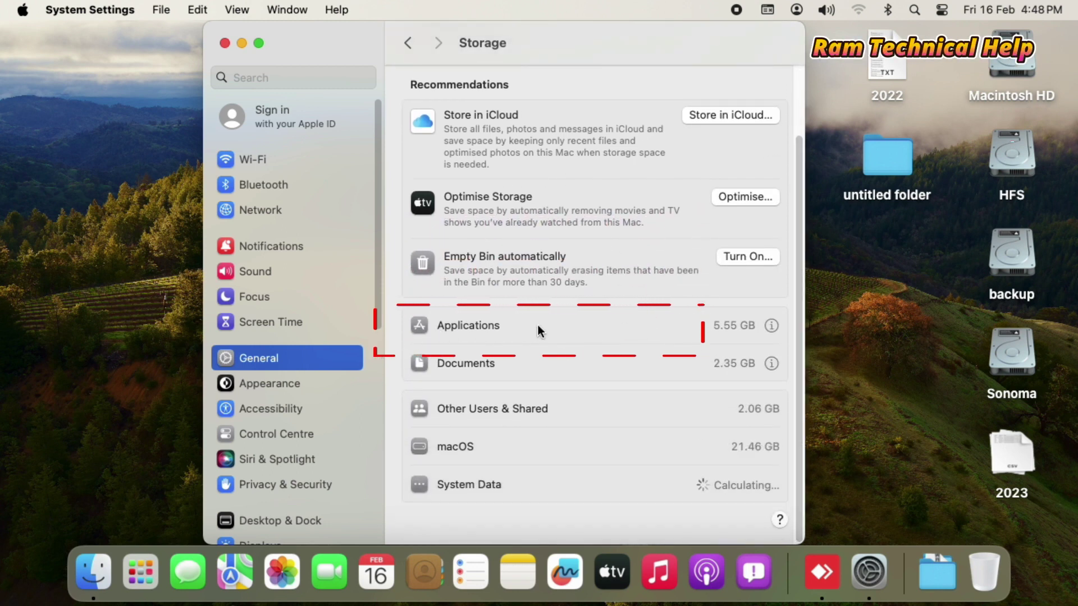
click(771, 325)
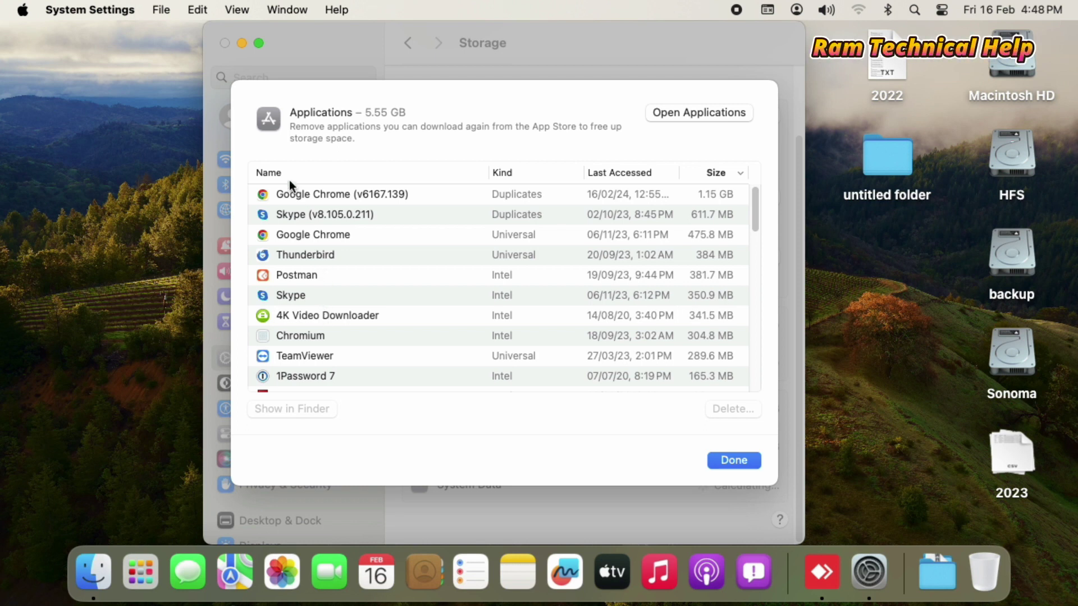
click(289, 313)
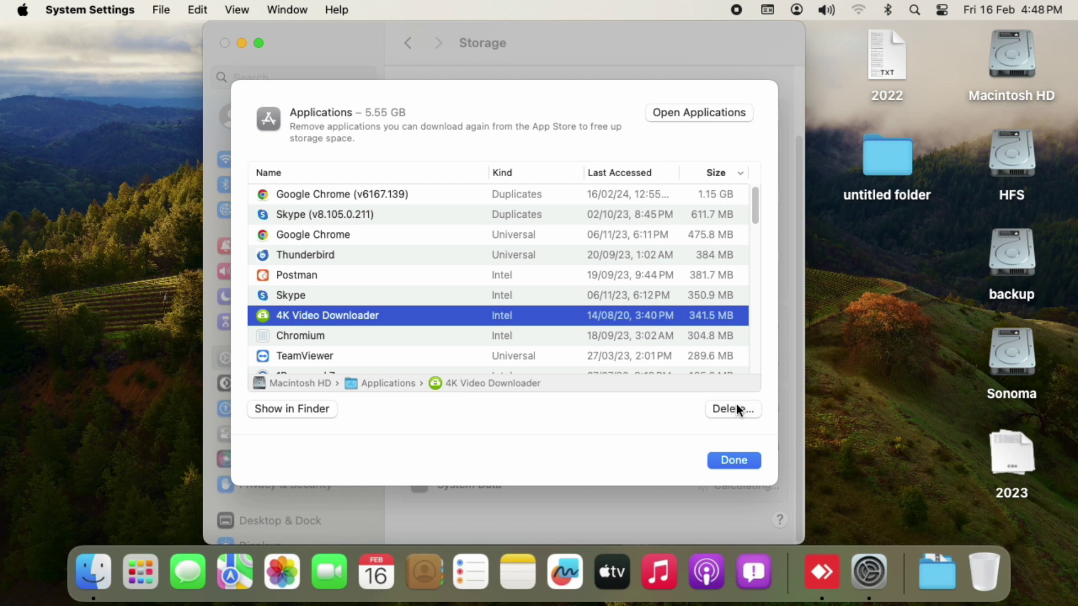
click(737, 405)
click(543, 363)
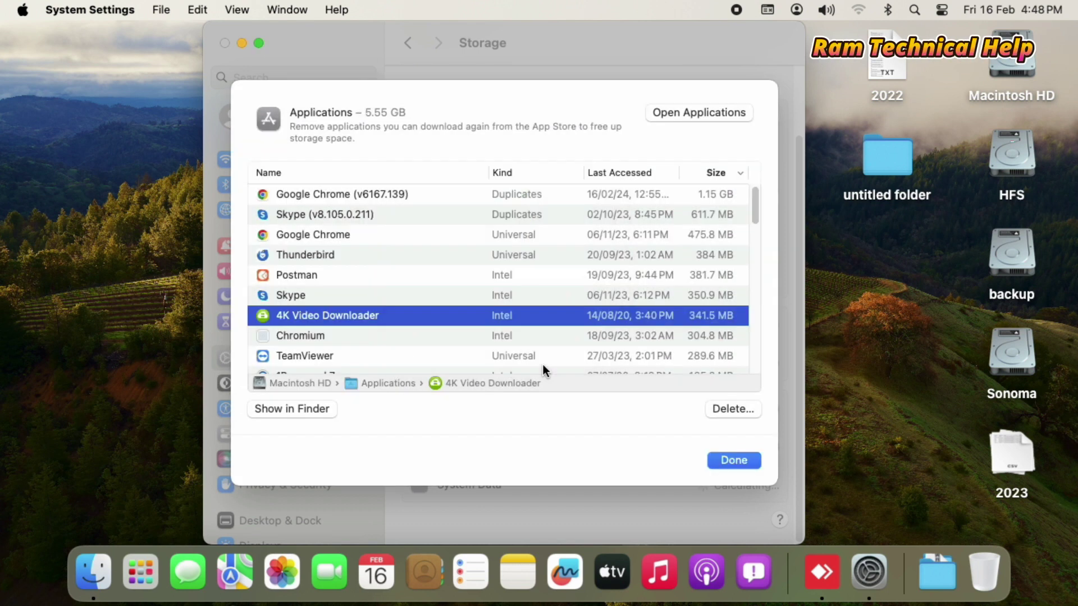
click(747, 465)
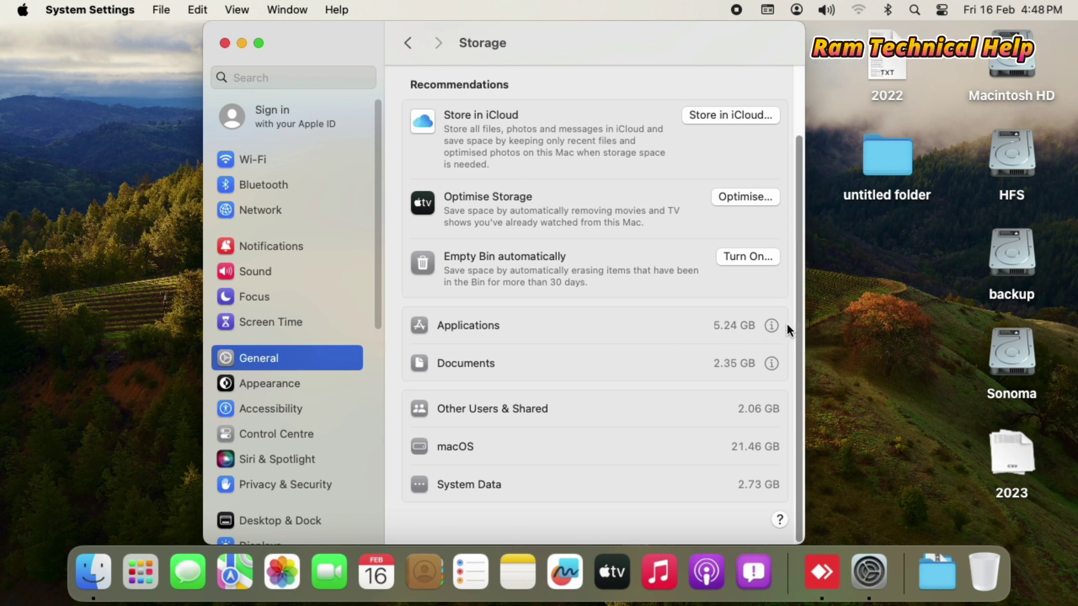
Check the Applications list to confirm 4K Video Downloader is gone, then close System Settings
click(771, 325)
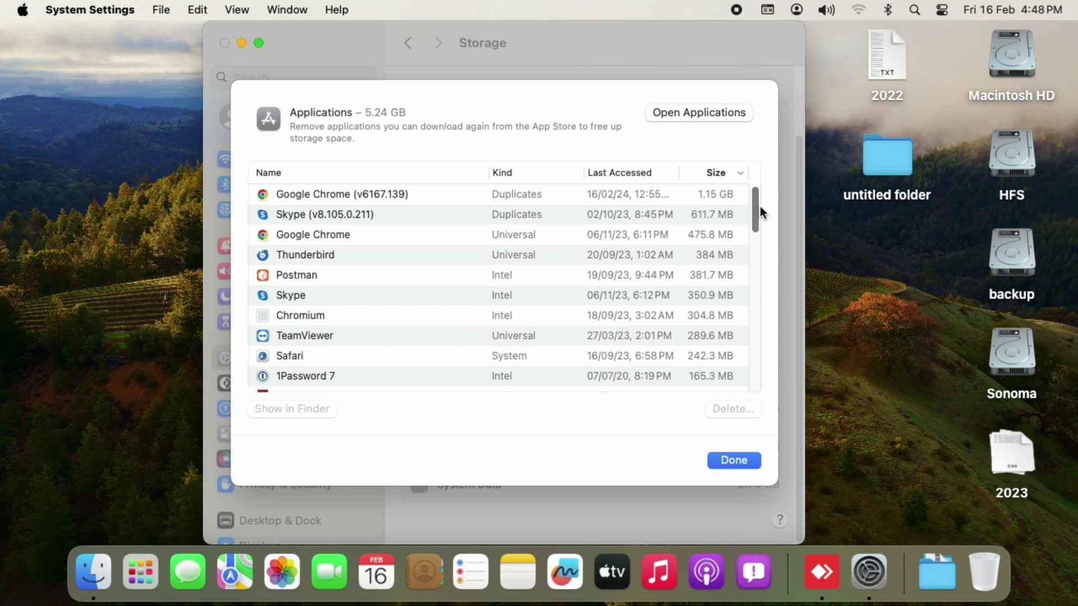
drag(756, 210, 752, 365)
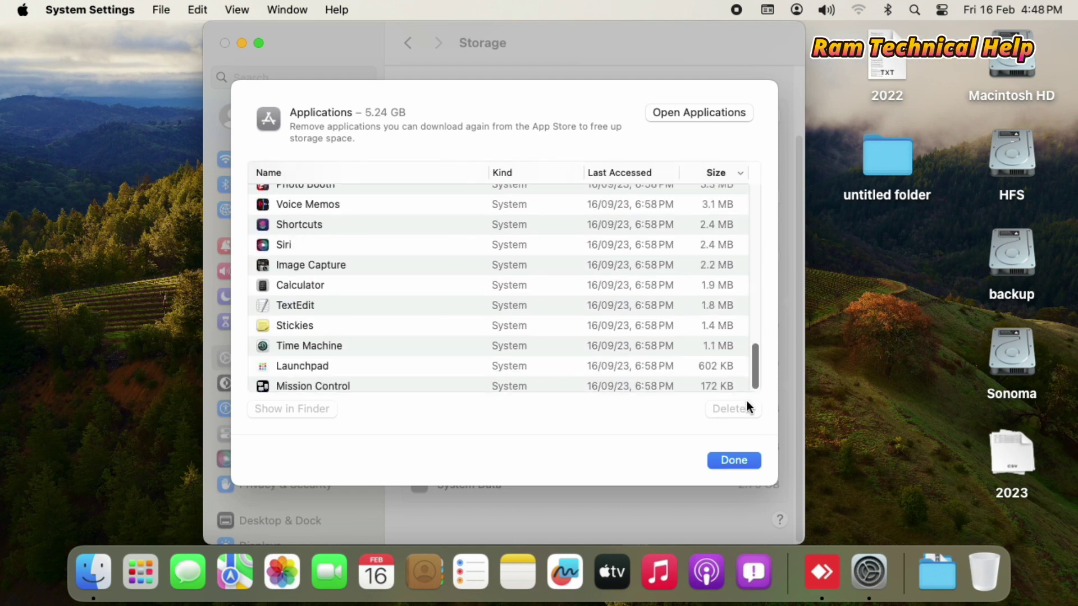
drag(755, 370, 754, 209)
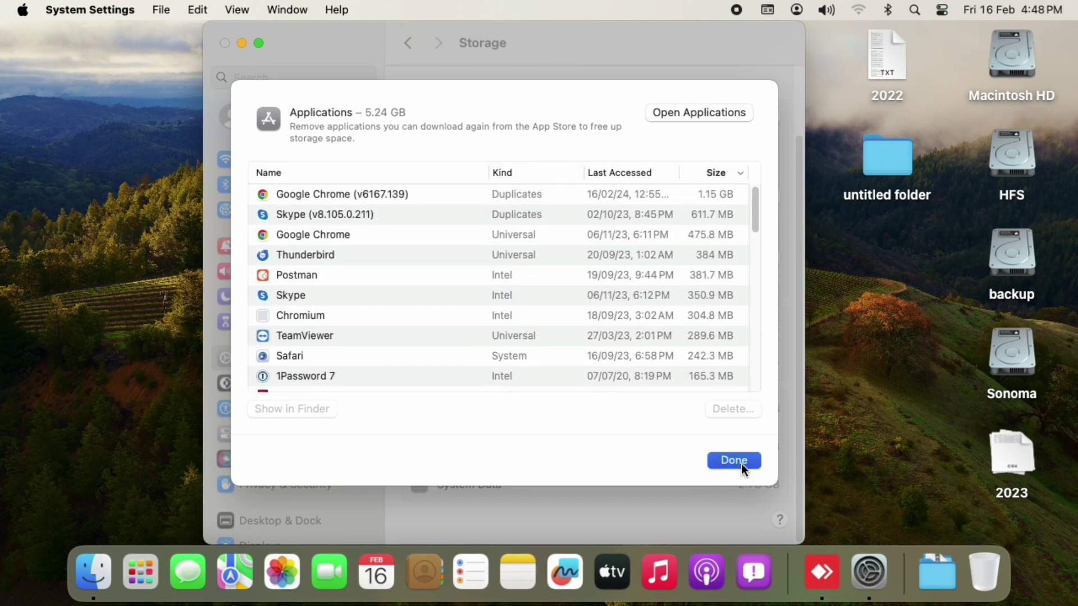
click(742, 463)
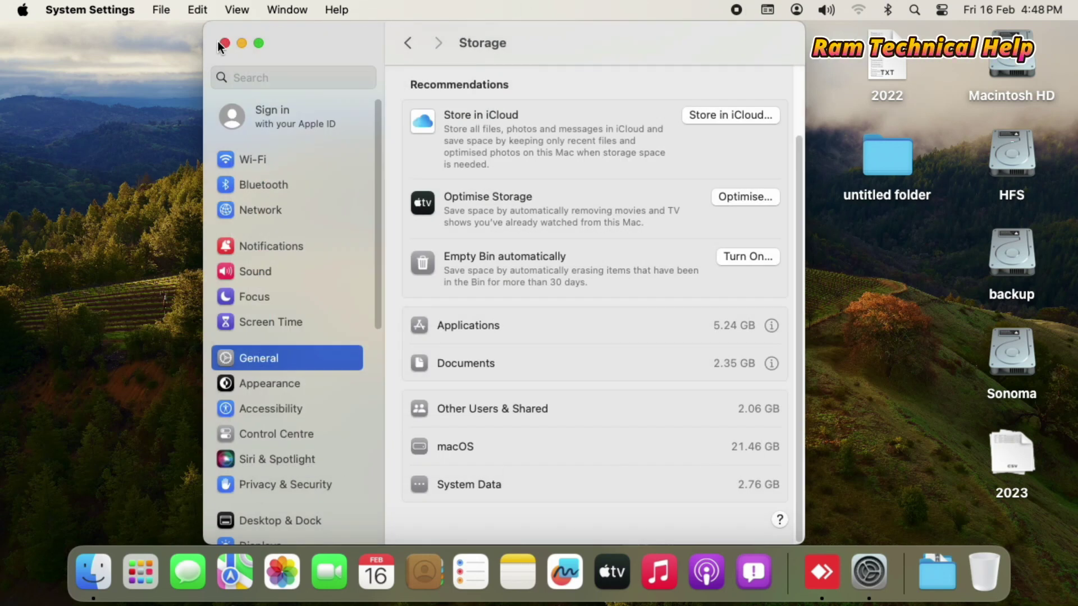
click(225, 42)
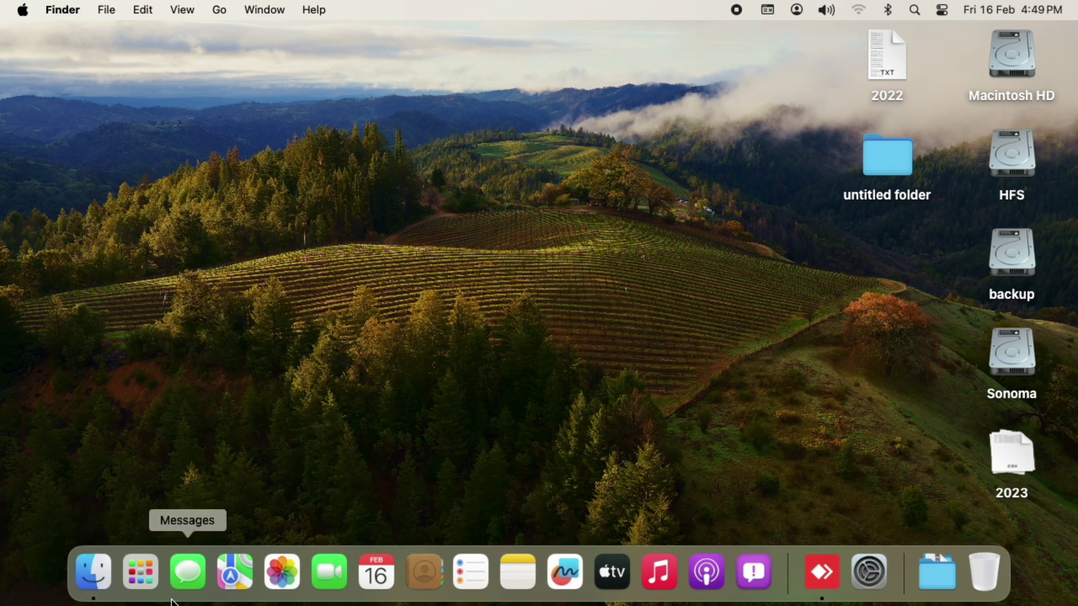
click(143, 567)
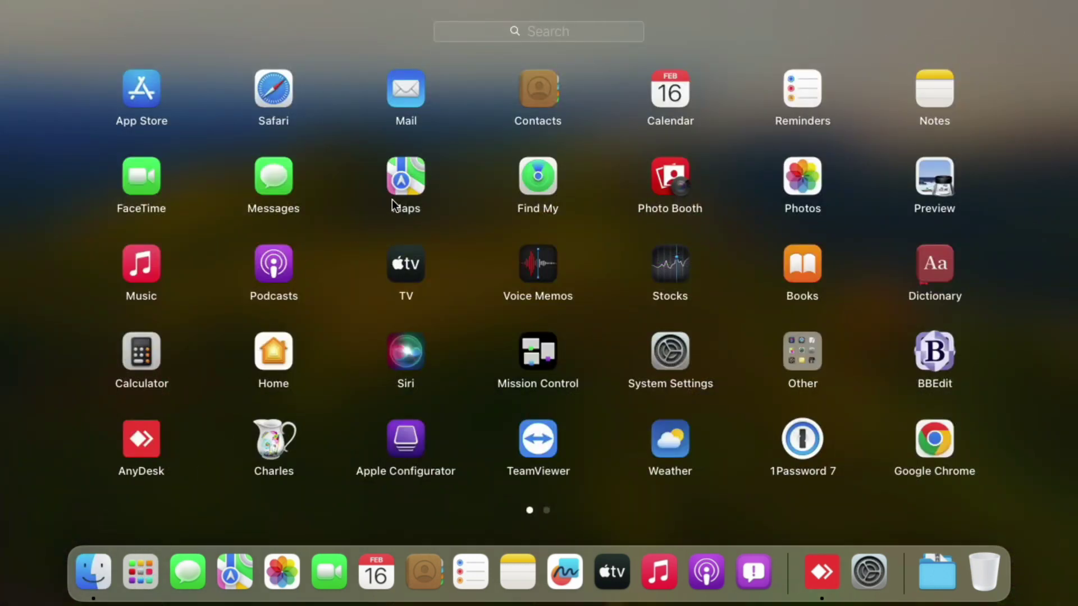
click(546, 510)
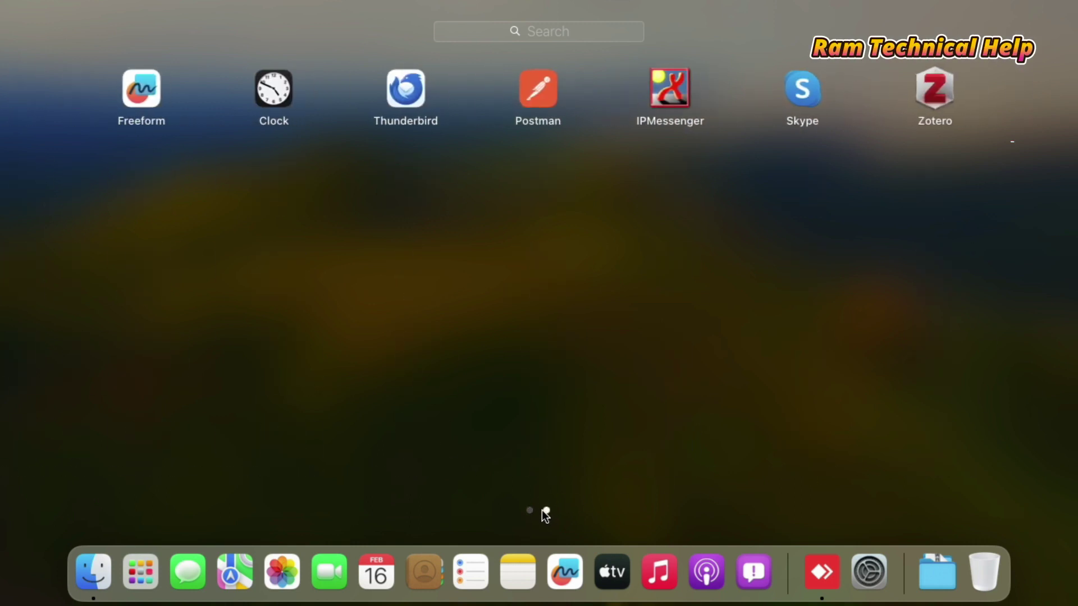
click(531, 511)
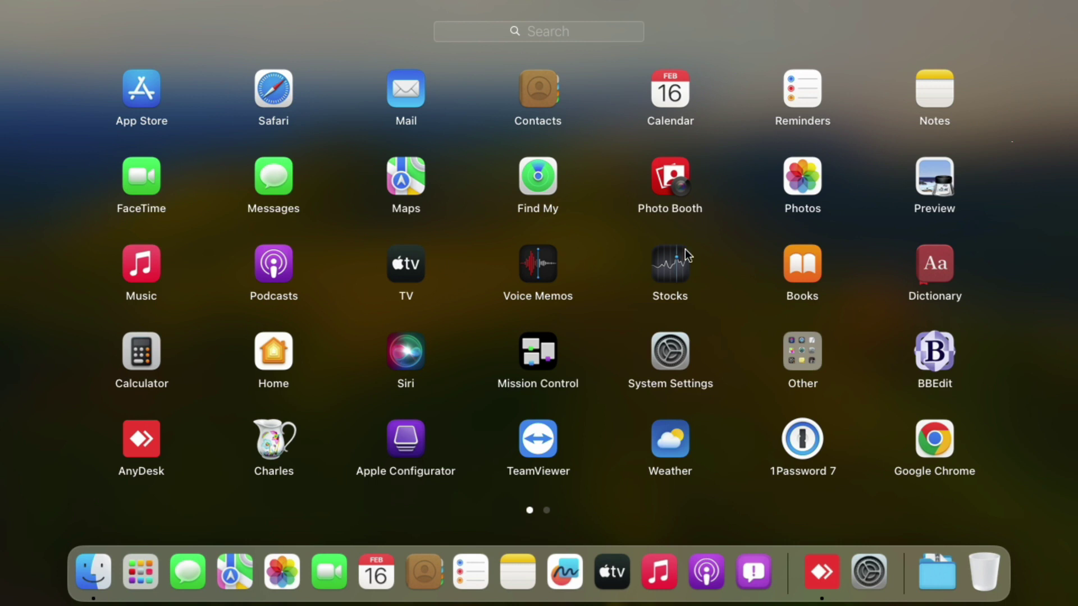
click(884, 232)
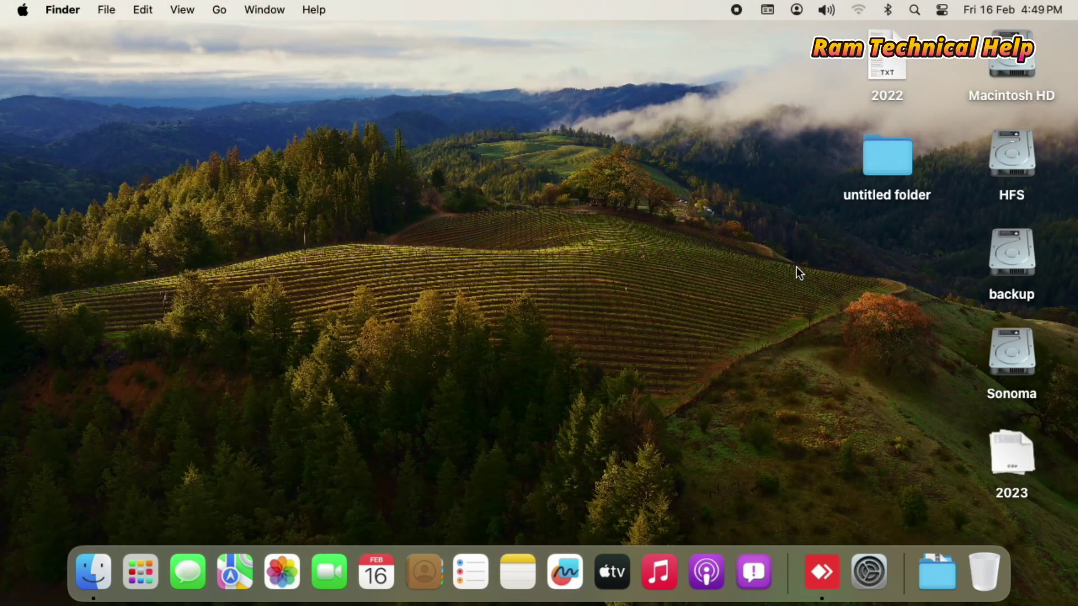